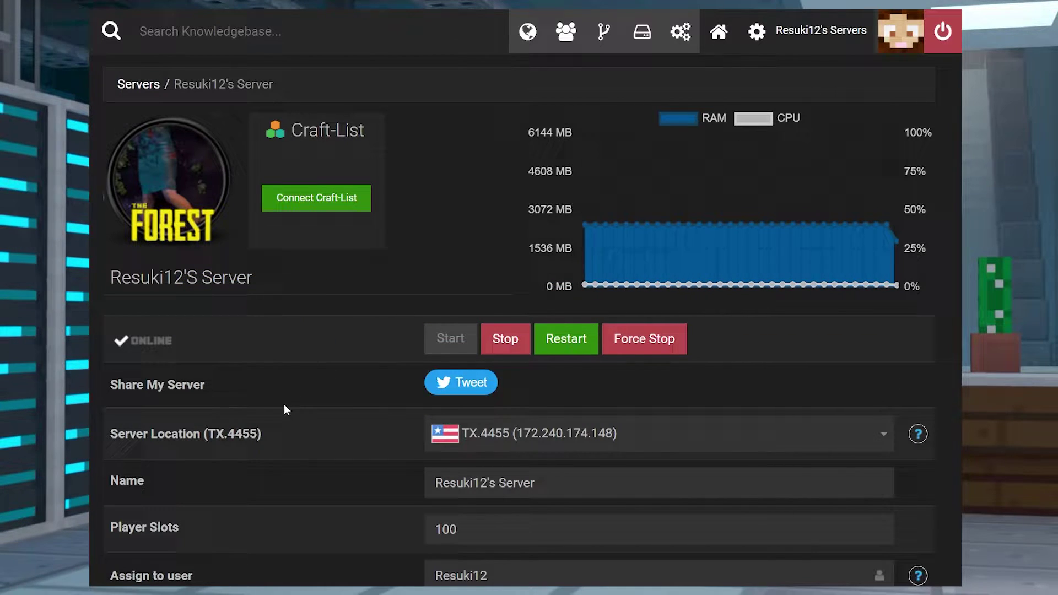
# Scroll the Forest server page and open the Game File dropdown to view available game files
pyautogui.scroll(-10, 285, 421)
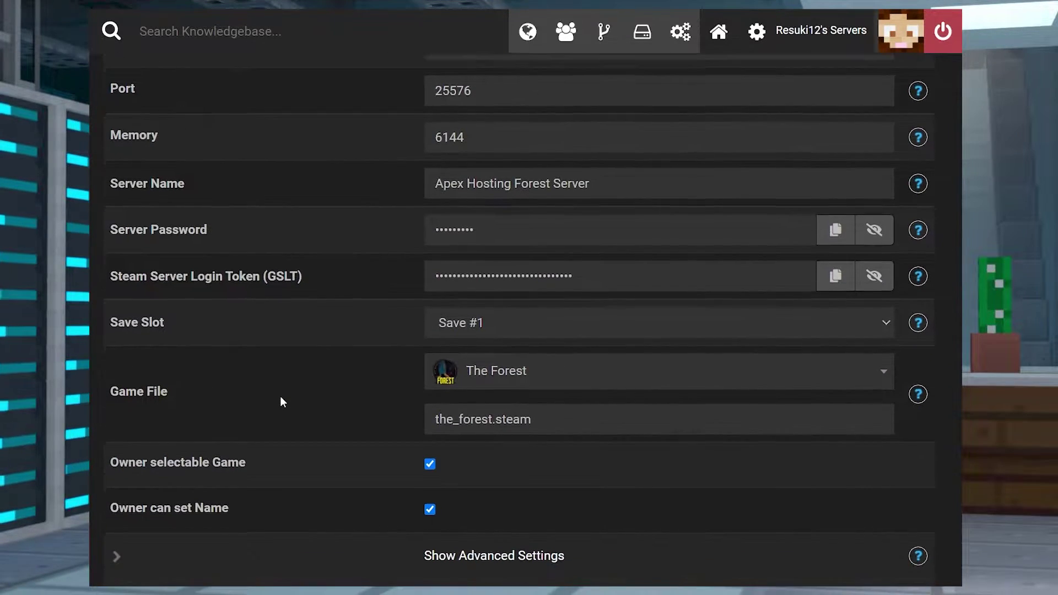
pyautogui.scroll(-1, 280, 396)
pyautogui.click(505, 311)
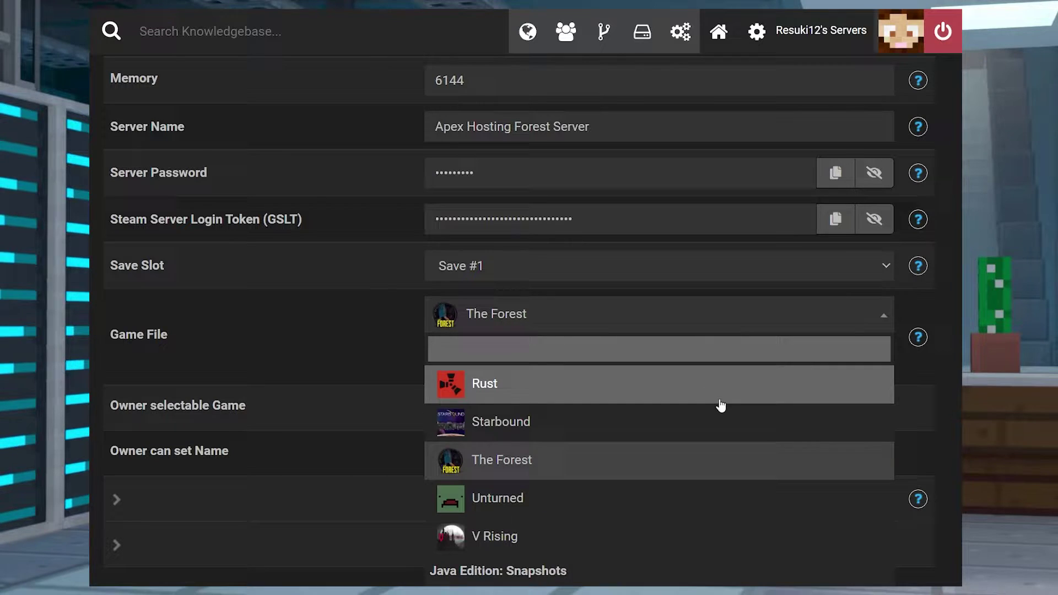
pyautogui.scroll(-5, 649, 430)
pyautogui.scroll(10, 607, 435)
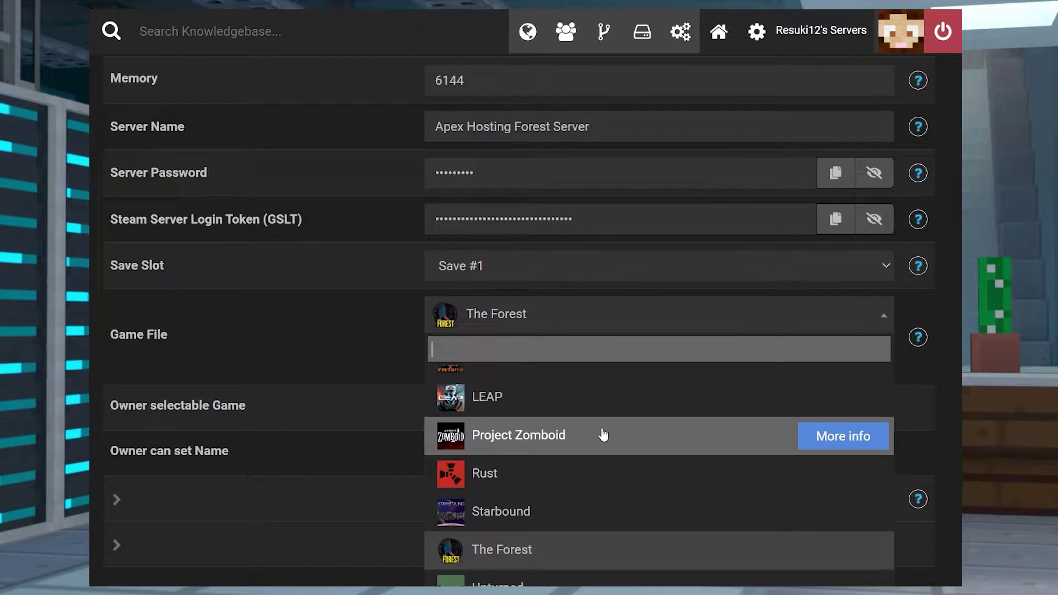
pyautogui.scroll(3, 523, 424)
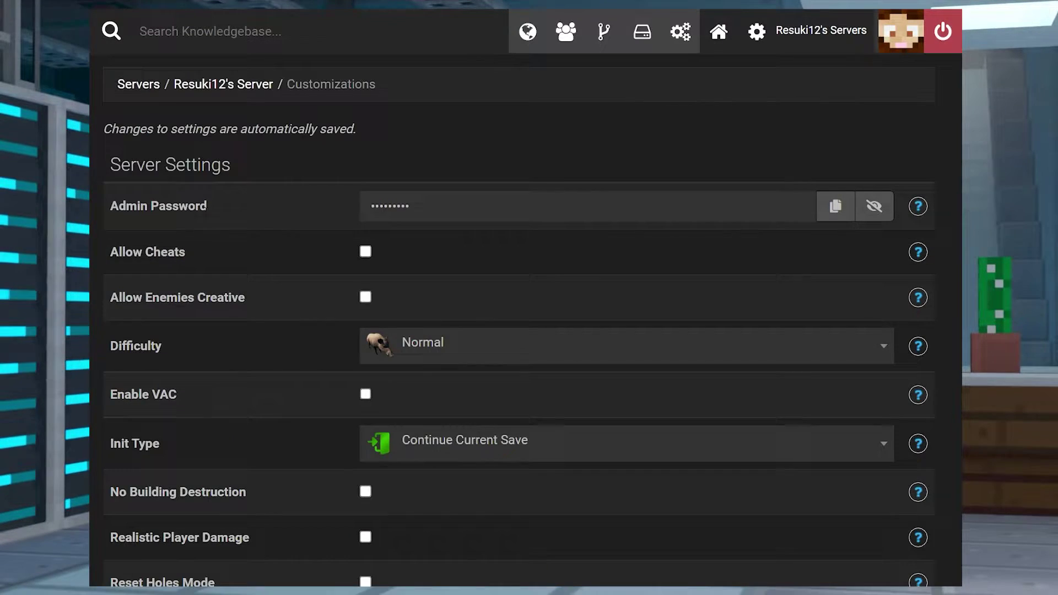
# Select the Admin Password label and reveal the hidden admin password with the eye icon
pyautogui.moveTo(219, 202); pyautogui.dragTo(111, 215)
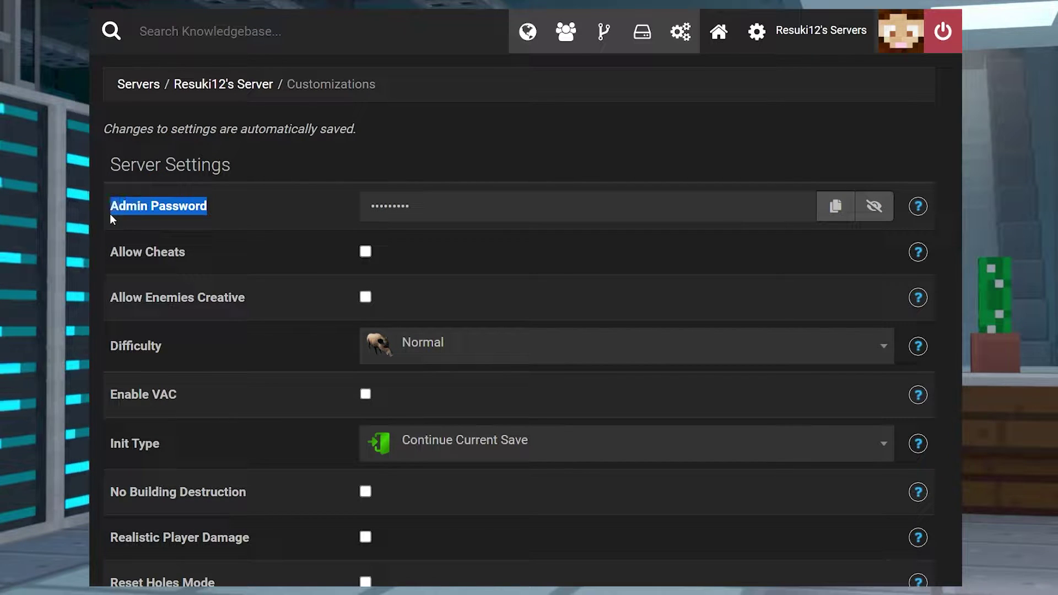
pyautogui.click(728, 219)
pyautogui.click(874, 206)
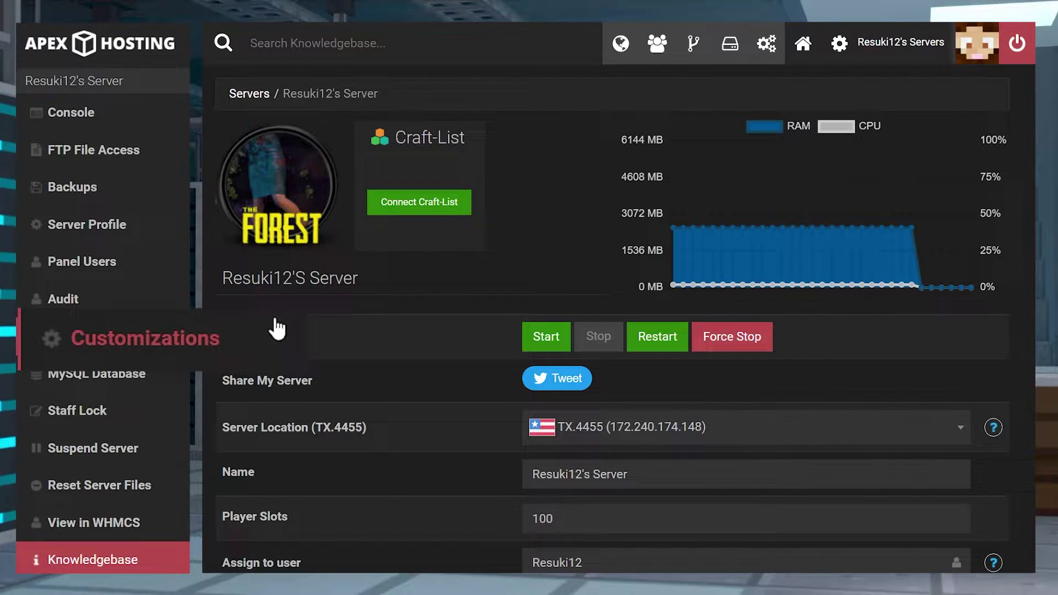
# Open Customizations and reveal the current admin password
pyautogui.click(182, 338)
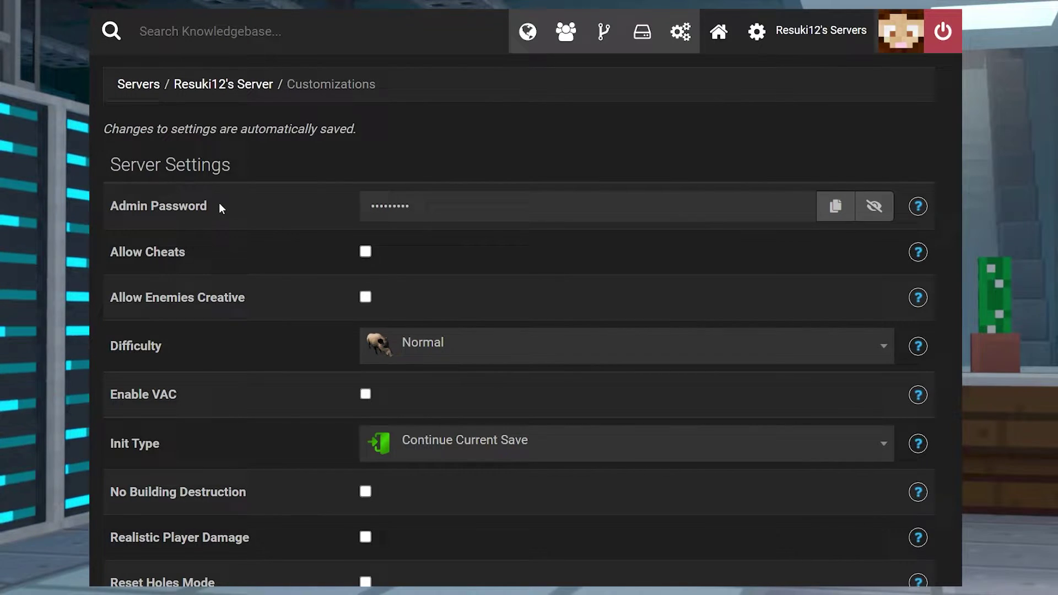
pyautogui.moveTo(219, 203); pyautogui.dragTo(109, 212)
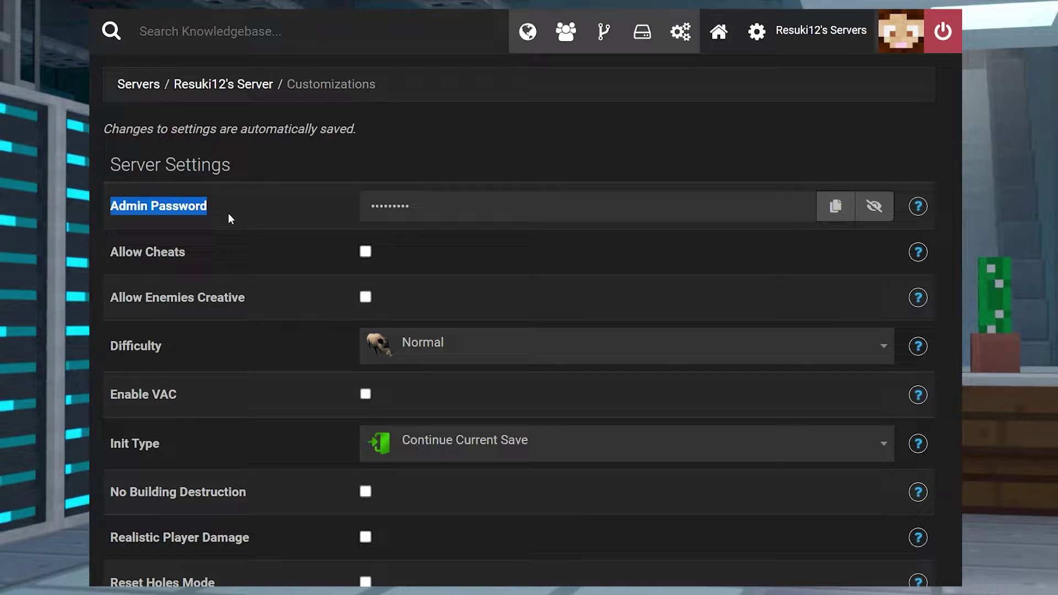
pyautogui.click(874, 206)
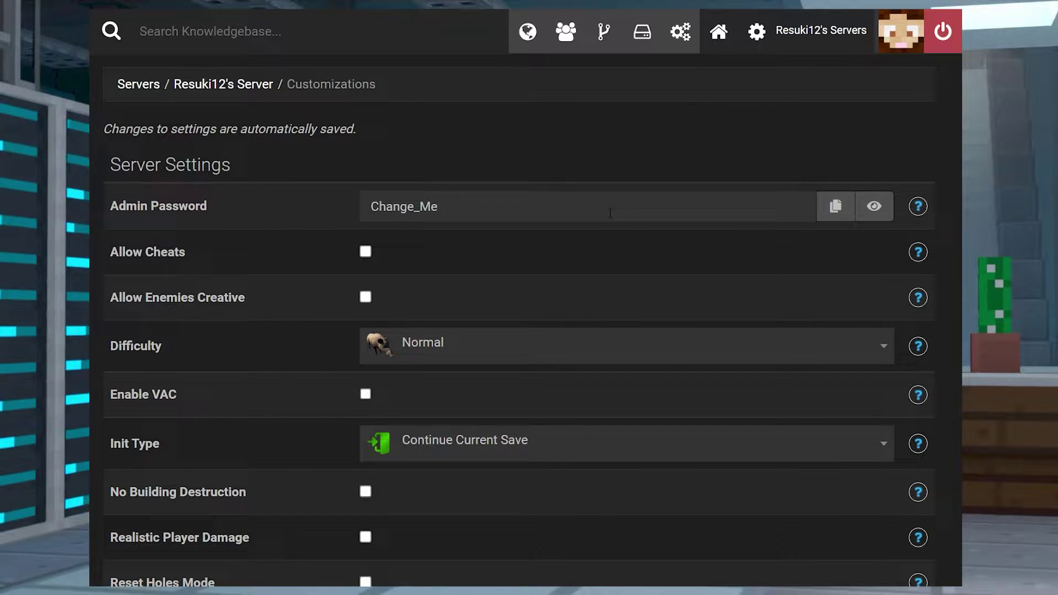
# Delete the old admin password, enter a new custom one, and click away so it saves
pyautogui.click(470, 204)
pyautogui.moveTo(469, 205); pyautogui.dragTo(344, 204)
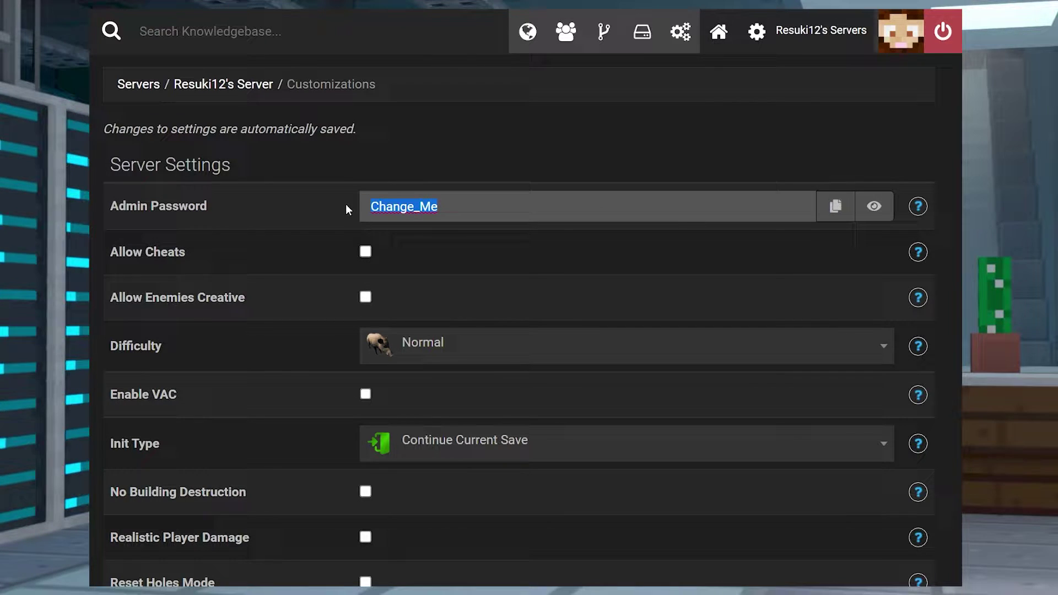
pyautogui.press('BackSpace')
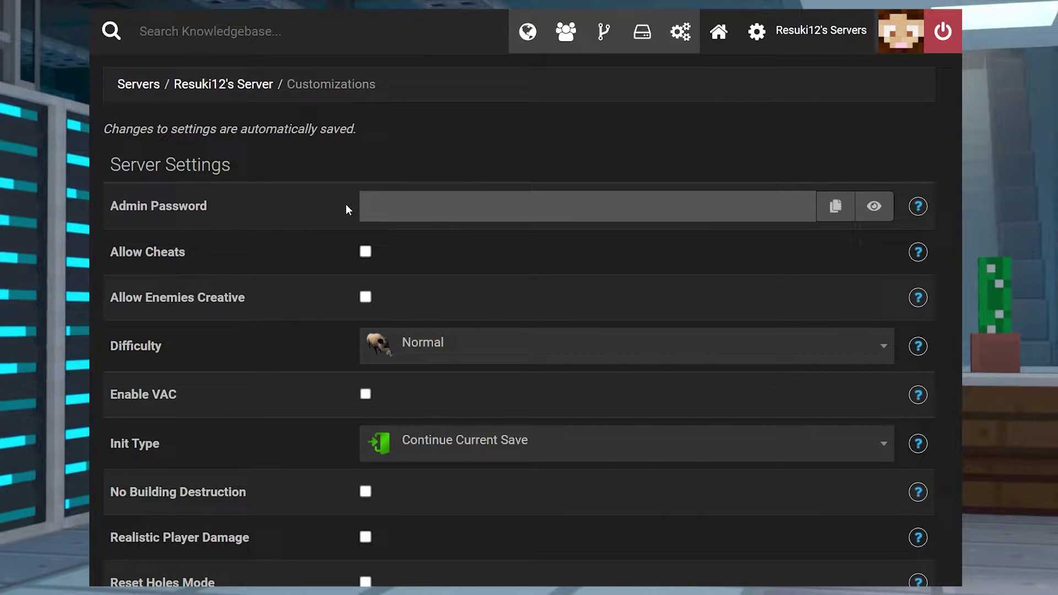
pyautogui.write('examplepass')
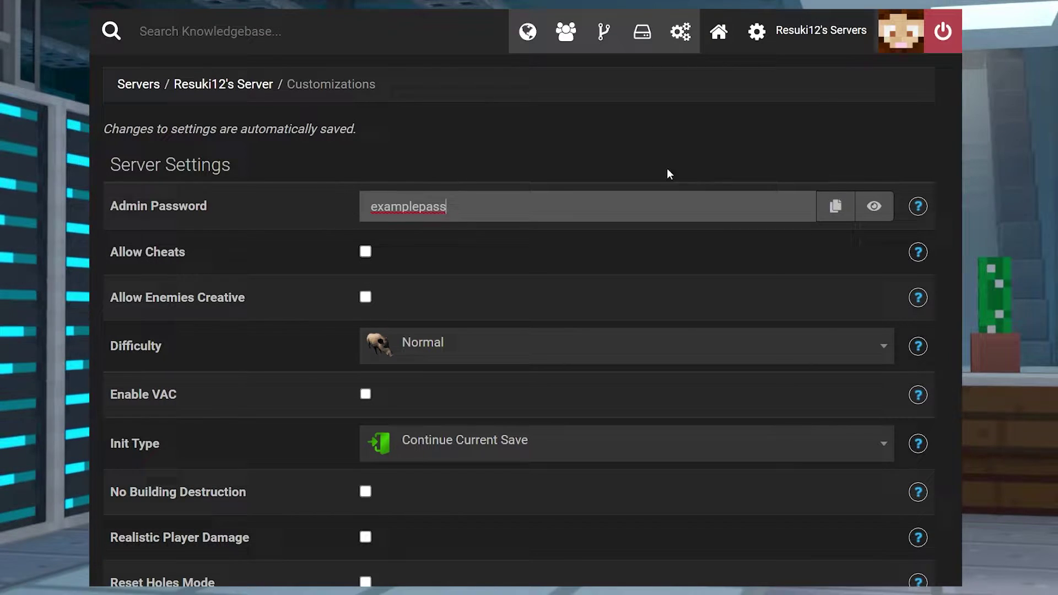
pyautogui.moveTo(468, 206); pyautogui.dragTo(323, 217)
pyautogui.click(768, 264)
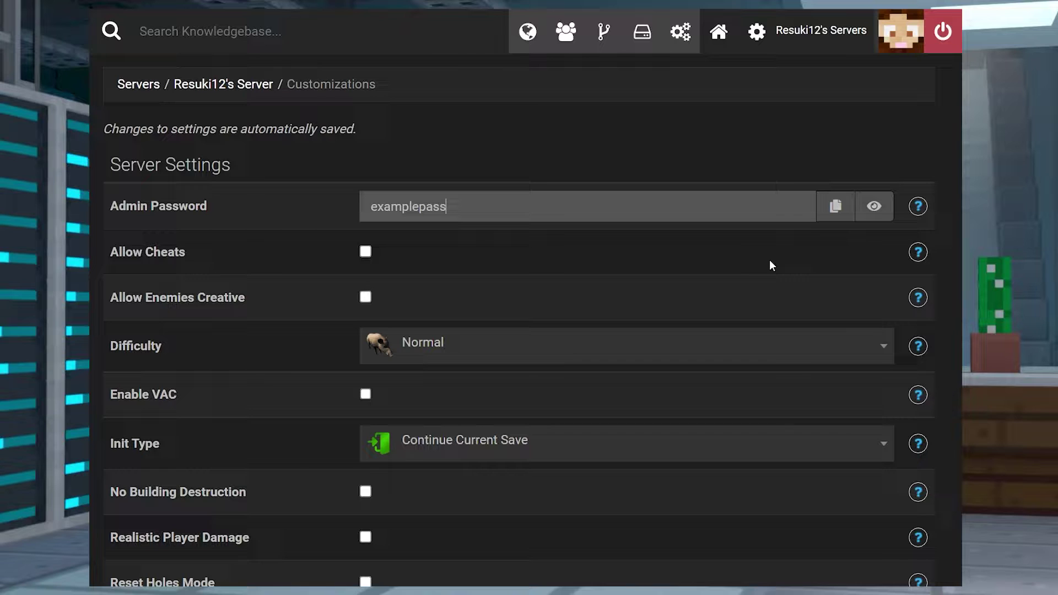
pyautogui.moveTo(358, 131); pyautogui.dragTo(106, 131)
# Return to the Forest server's overview page and restart the server
pyautogui.click(144, 131)
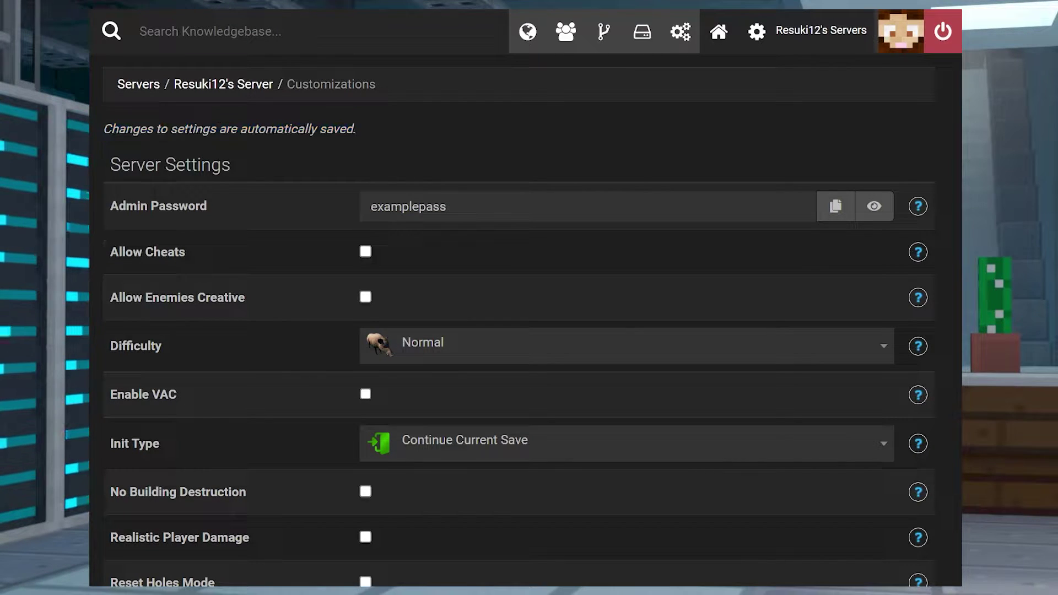
pyautogui.click(231, 87)
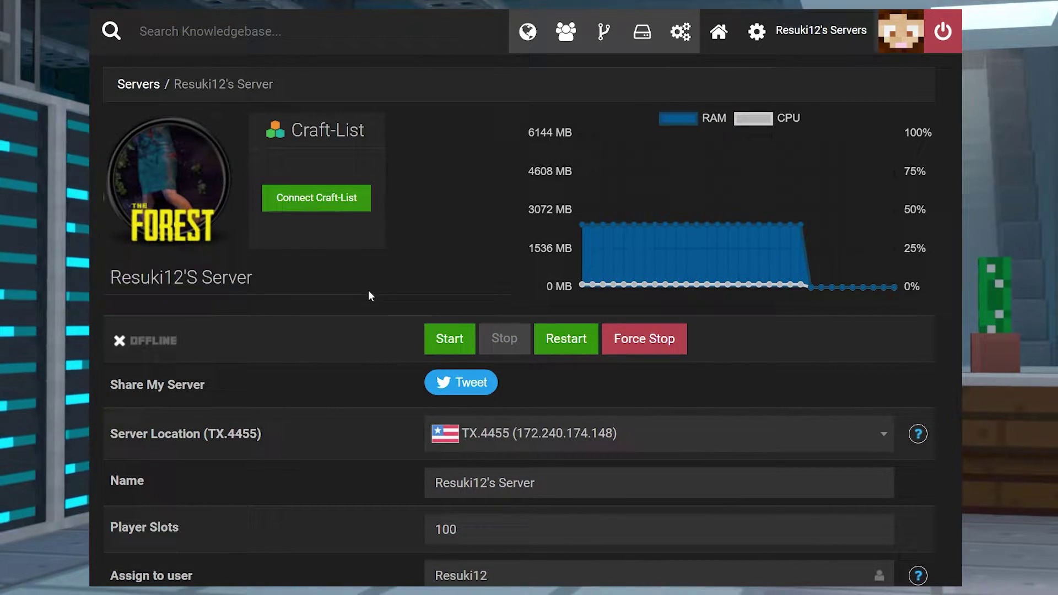
pyautogui.click(569, 343)
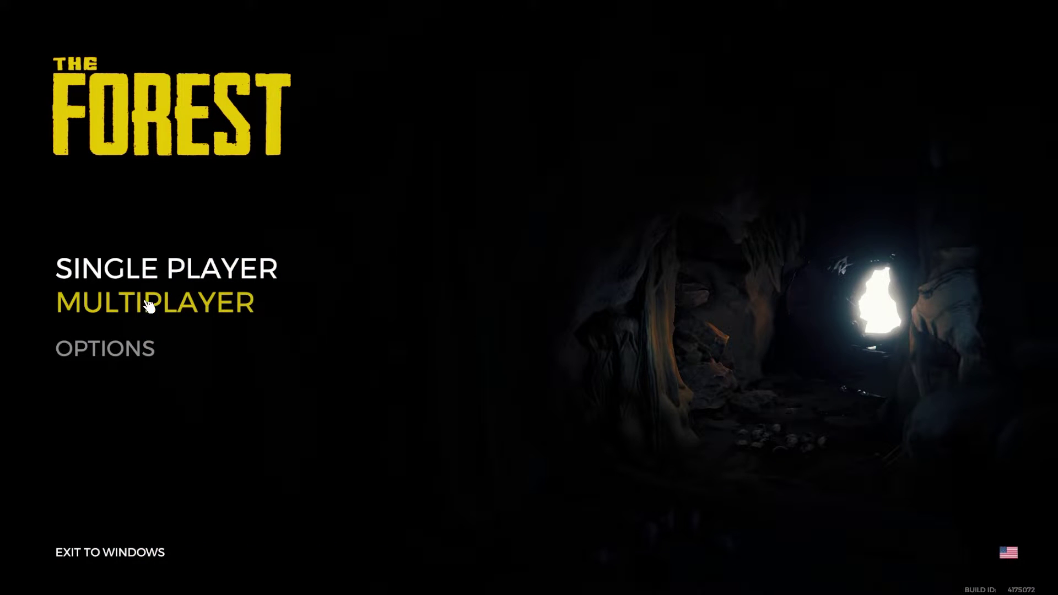
# List Multiplayer > Join Game dedicated internet servers filtered by 'Apex Hosting Forest Server'
pyautogui.click(172, 307)
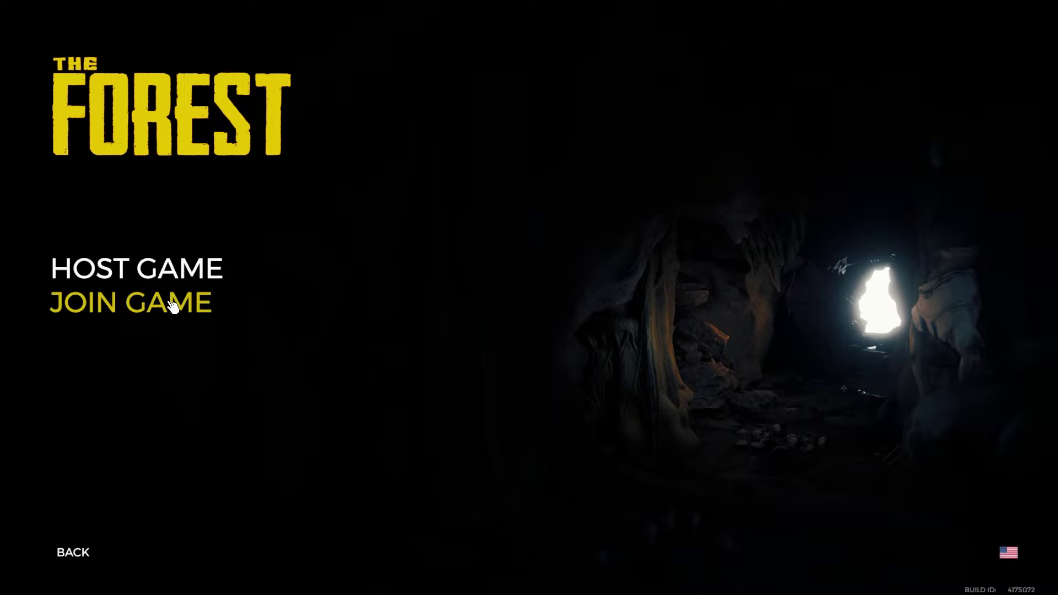
pyautogui.click(135, 309)
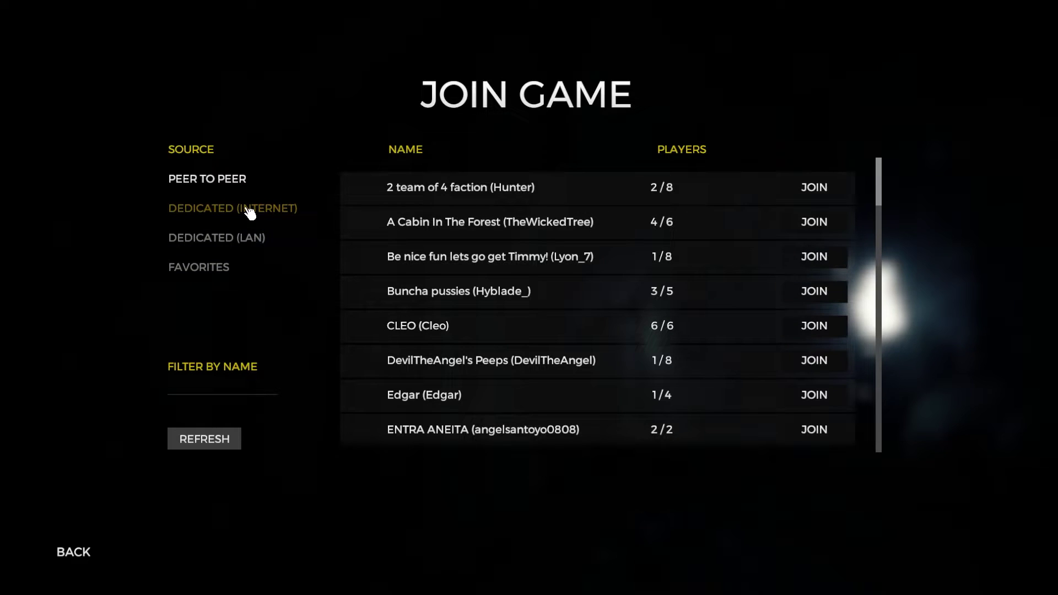
pyautogui.click(225, 210)
pyautogui.click(230, 389)
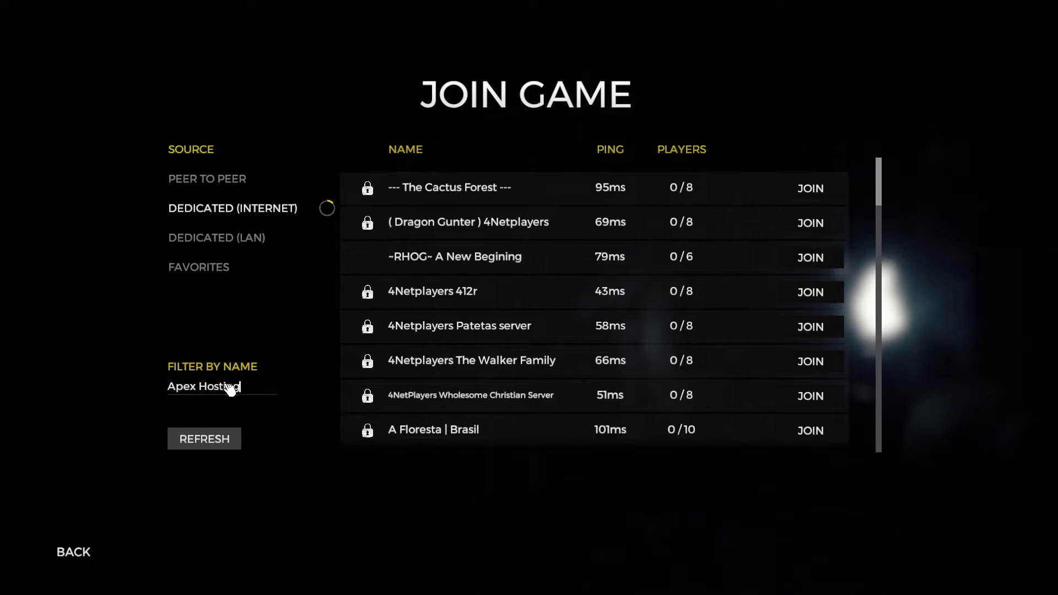
pyautogui.write('Apex Hosting Forest Server')
pyautogui.click(219, 444)
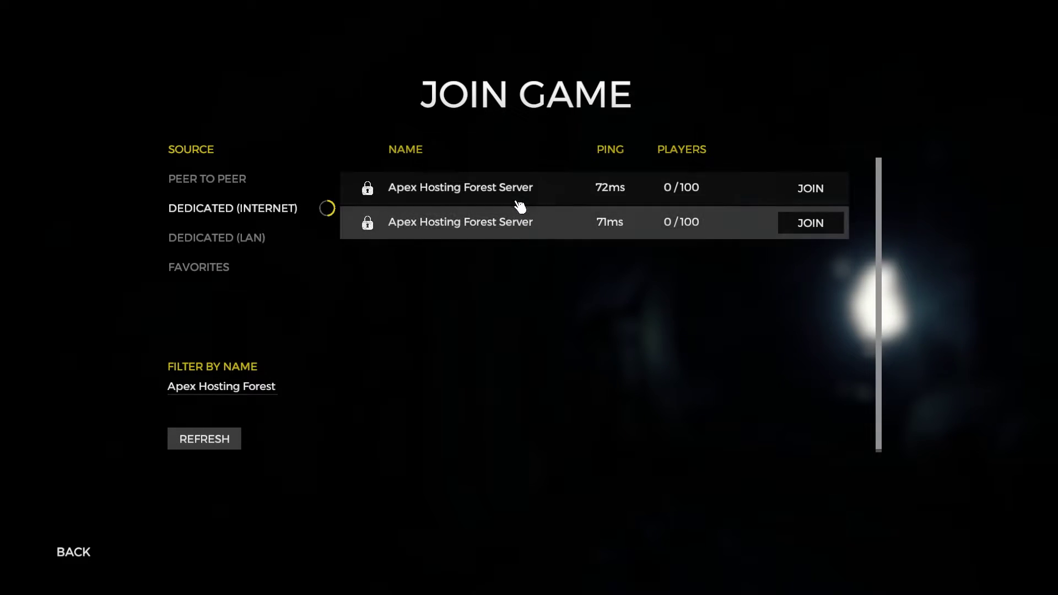
# Join the first Apex Hosting Forest Server entry using the server and admin passwords
pyautogui.click(816, 191)
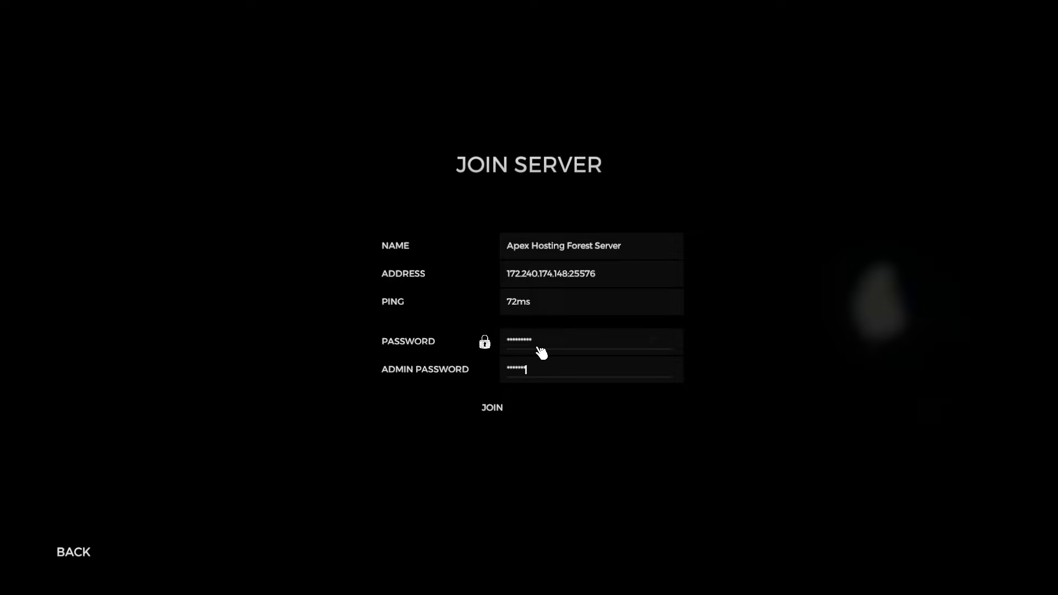
pyautogui.click(497, 409)
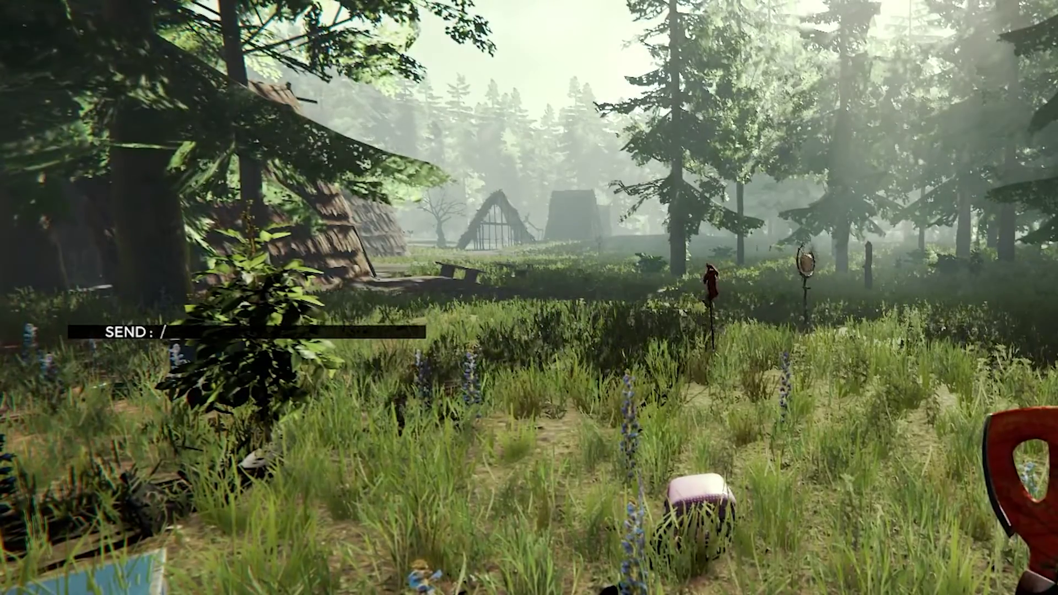
# Send the /kick command in chat, then start typing a new '/' command
pyautogui.write('kick')
pyautogui.press('Return')
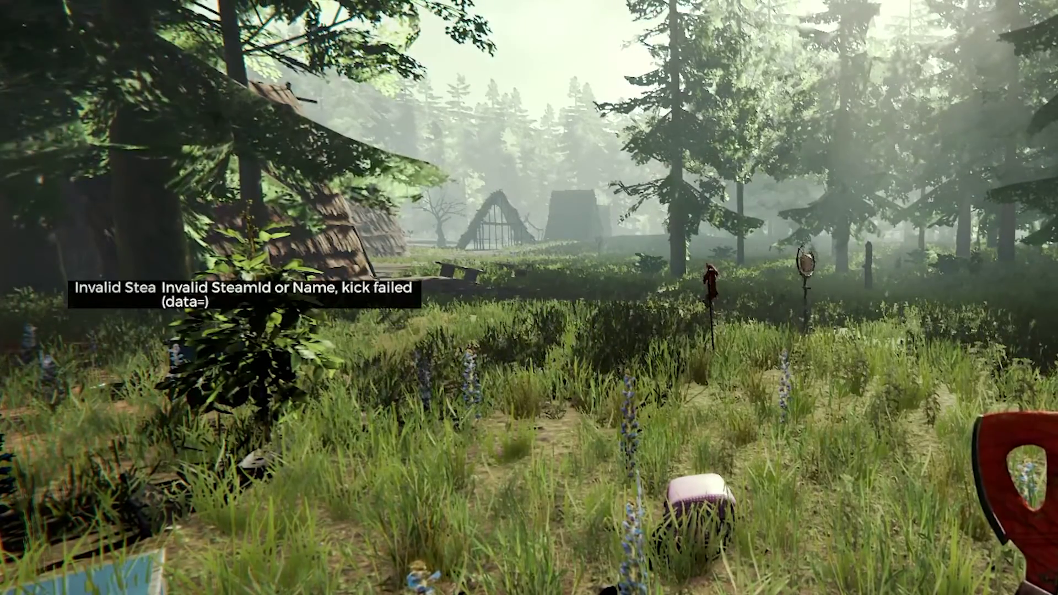
pyautogui.press('Return')
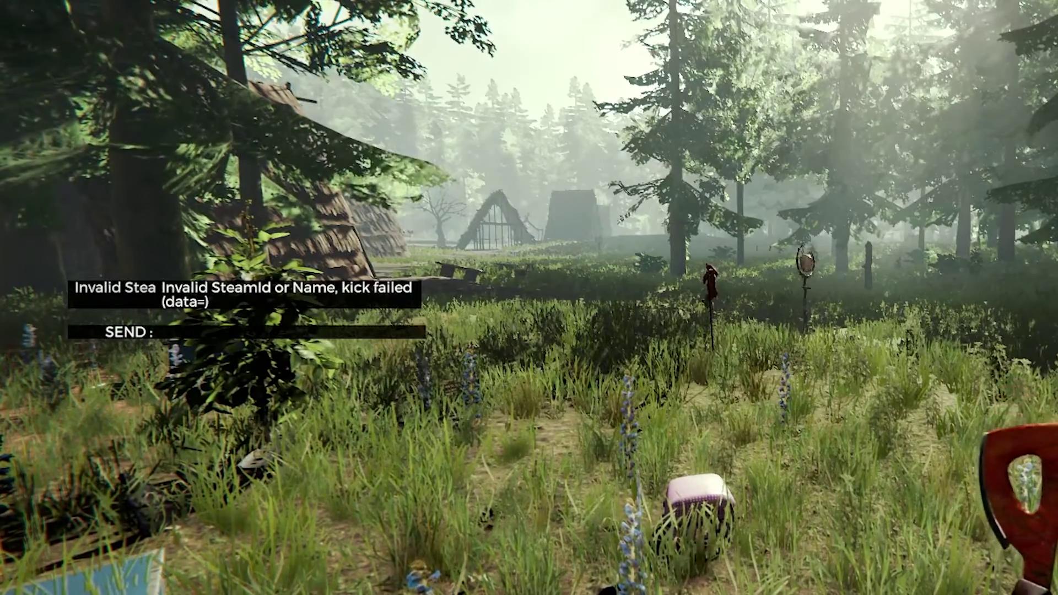
pyautogui.write('/')
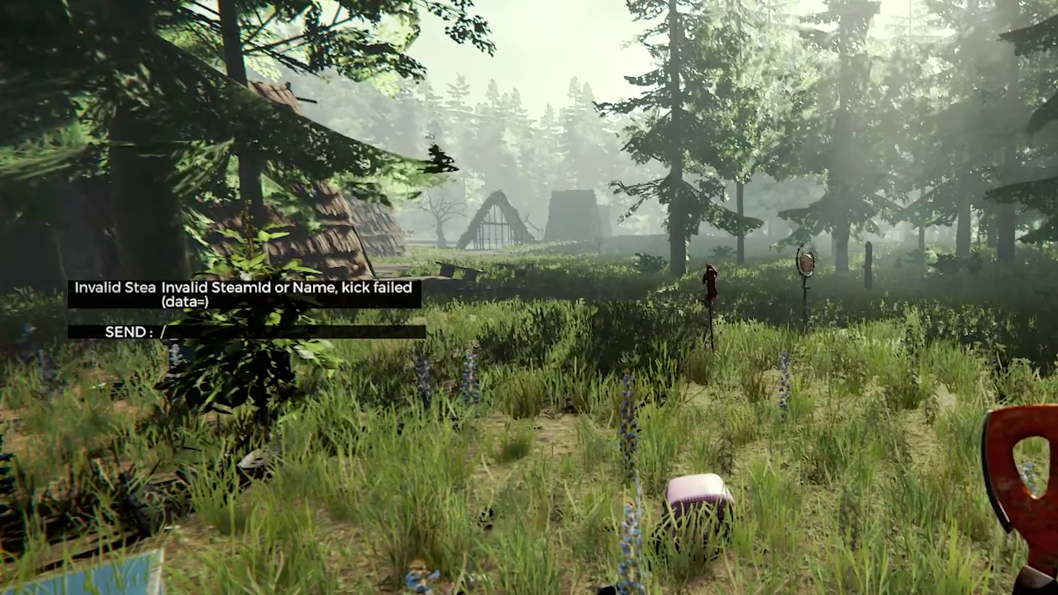